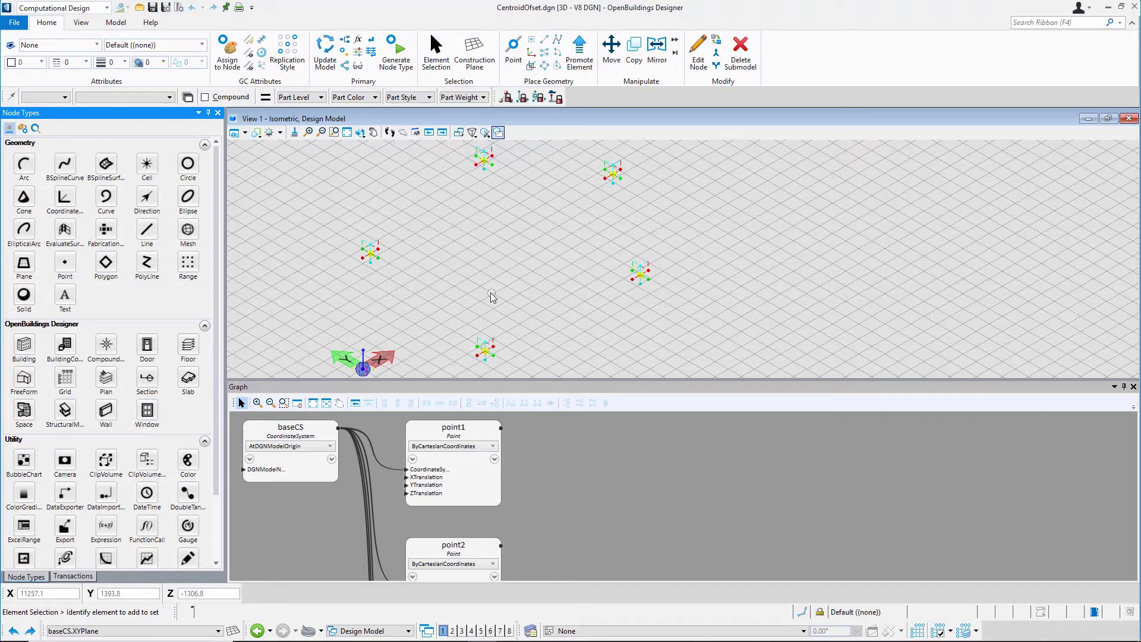
Add a point6 node to the graph using the CentroidOfSet technique
click(64, 262)
click(642, 456)
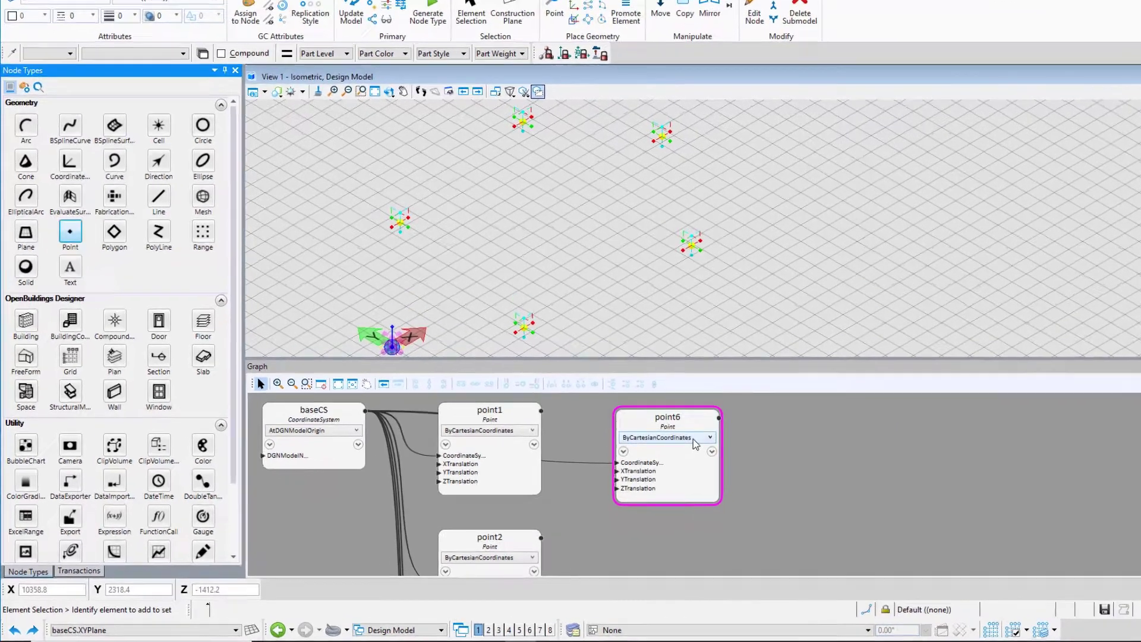
click(693, 437)
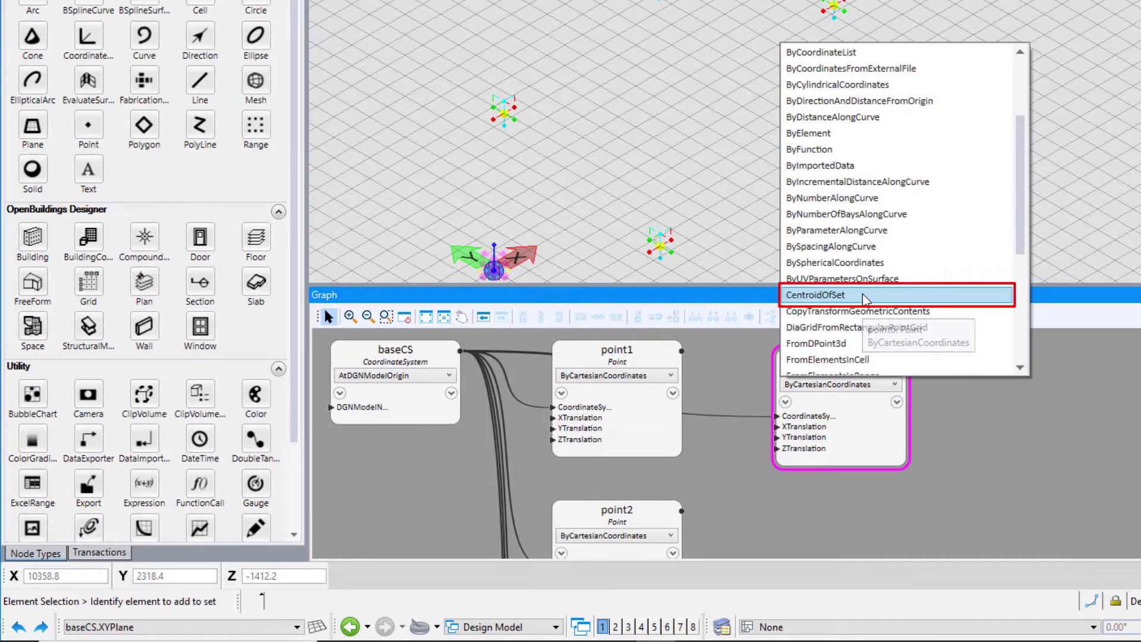
click(861, 294)
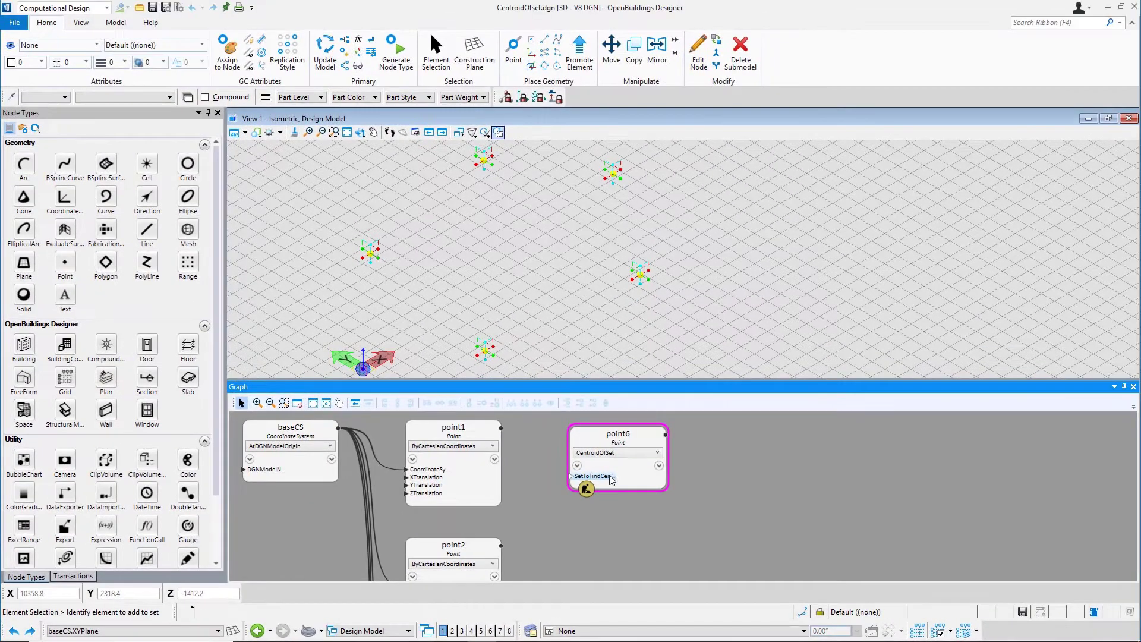
Window-select the existing points as point6's SetToFindCentroidOf and view the centroid point
click(612, 480)
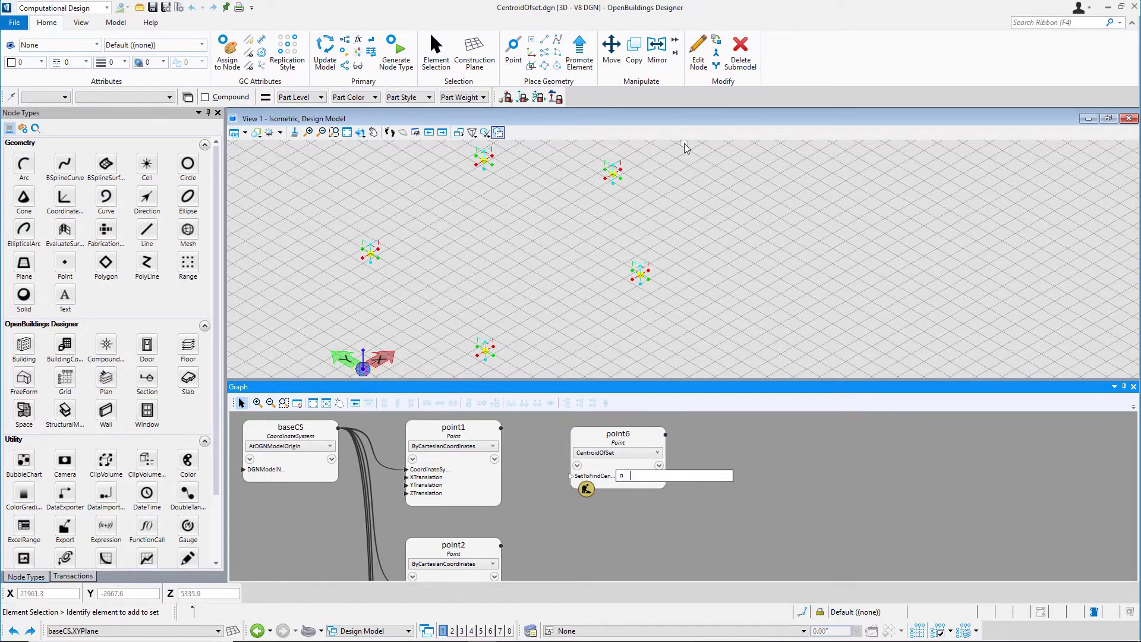
drag(683, 142, 302, 357)
key(Return)
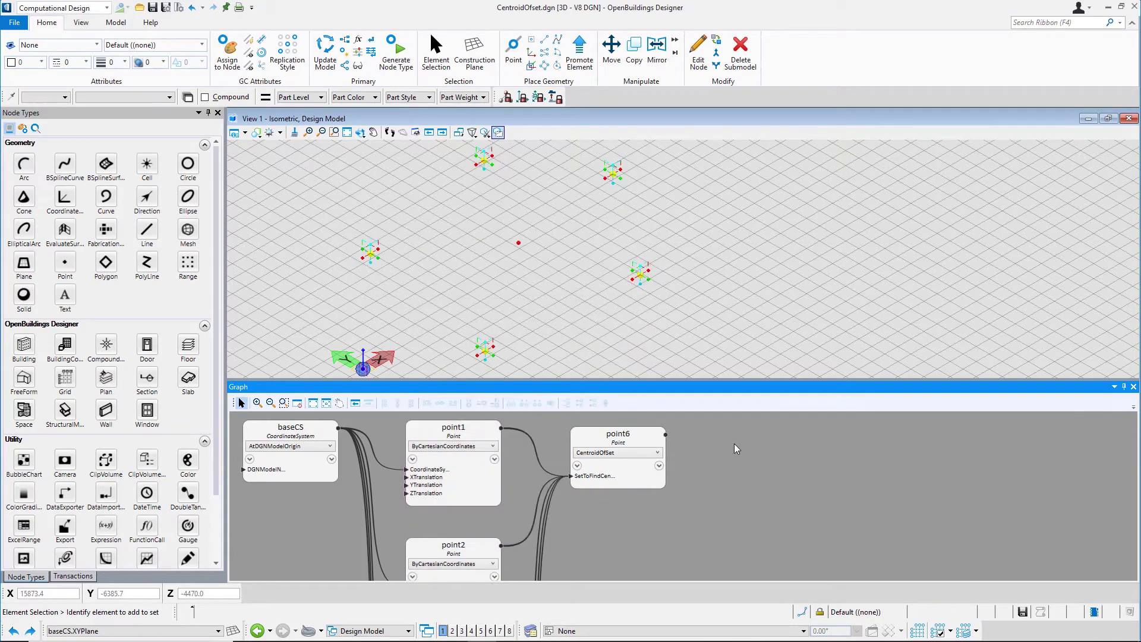
click(589, 446)
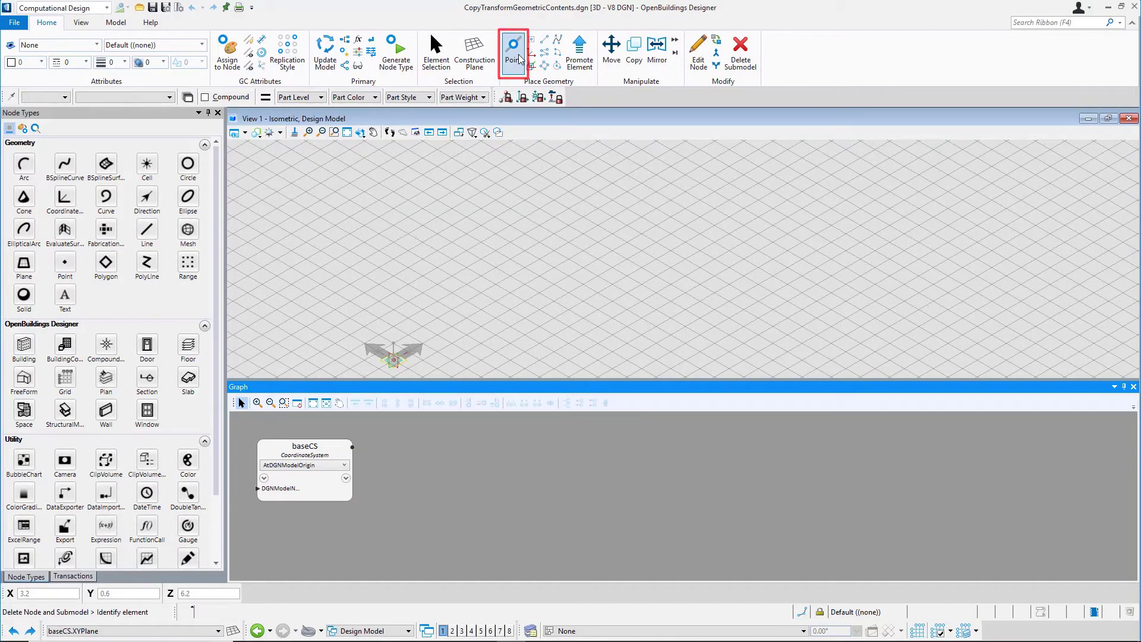
Place point1 in the CopyTransformGeometricContents model
click(516, 52)
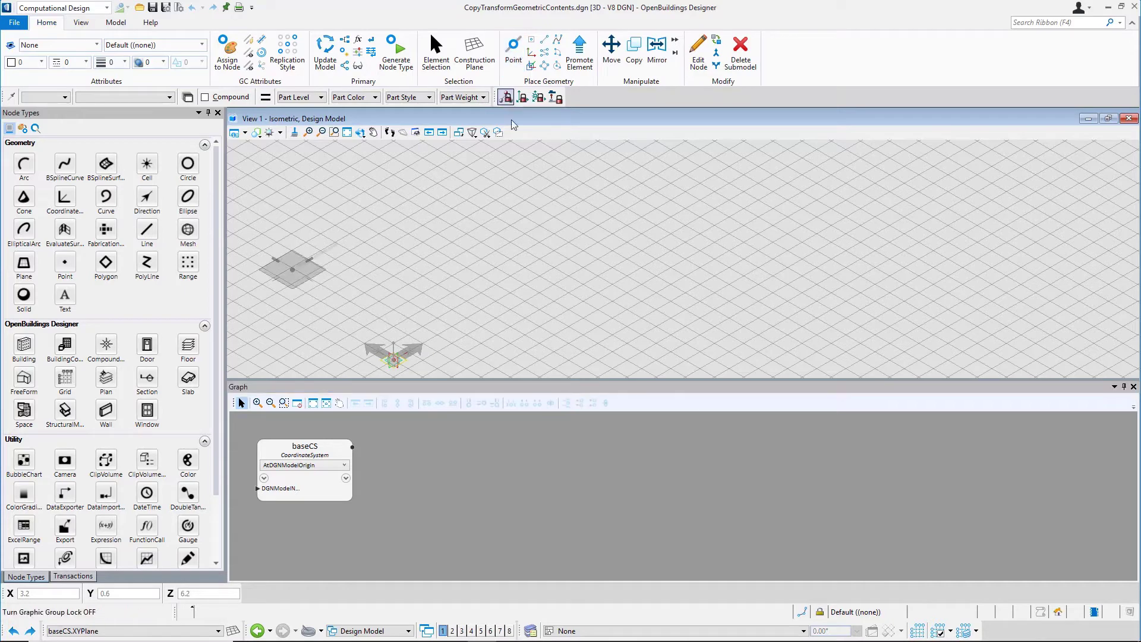
click(552, 271)
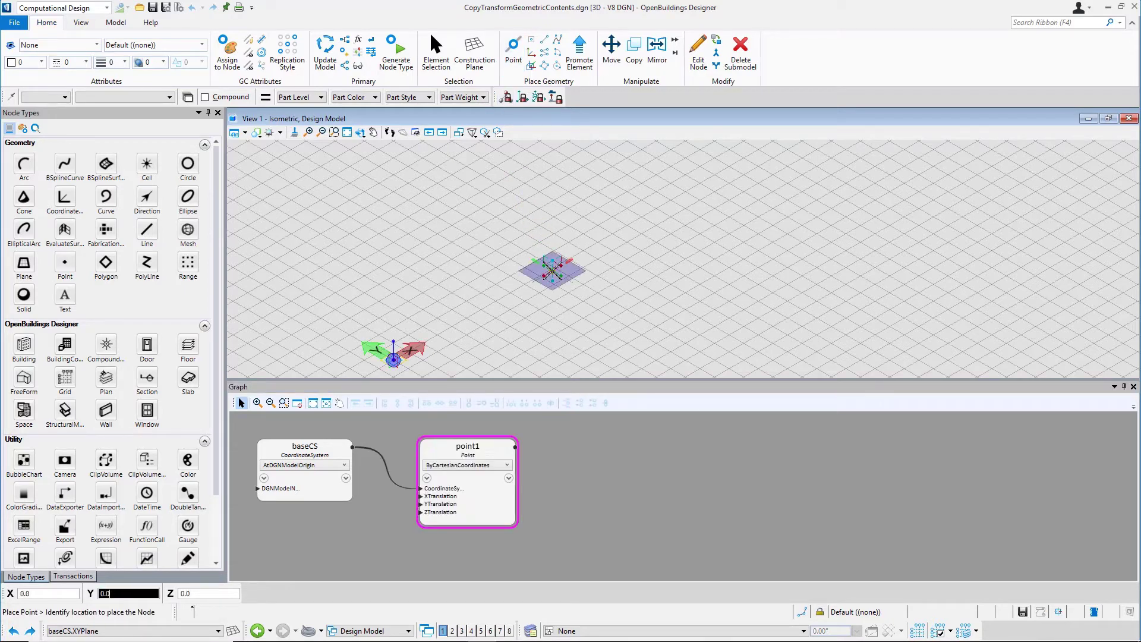
key(Escape)
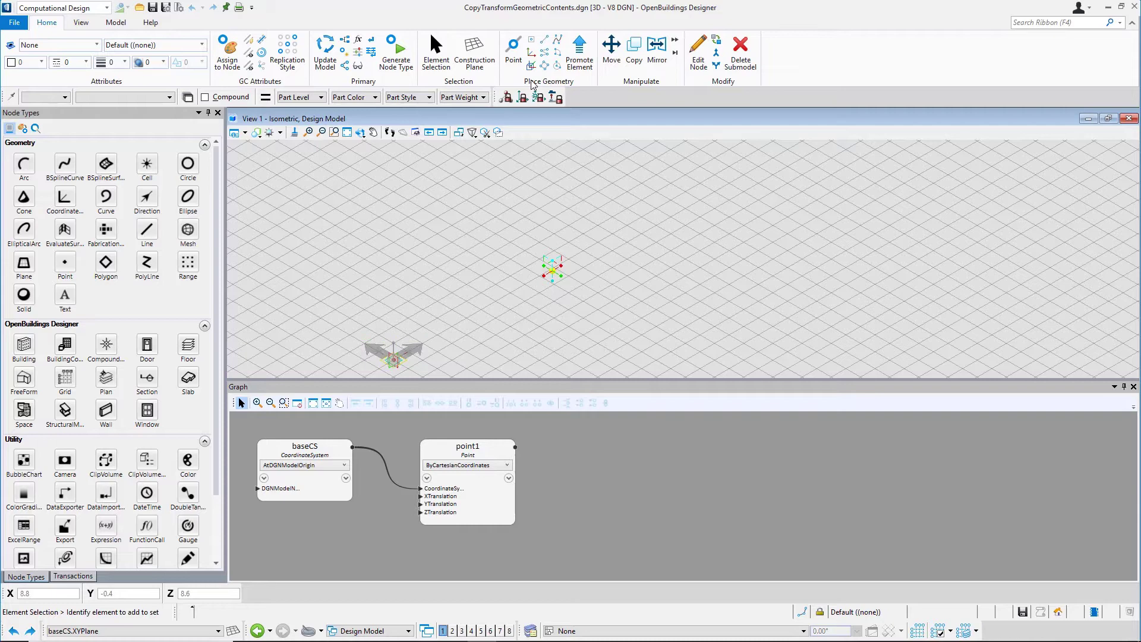
Place coordinateSystem1 toward the left of the model, beside baseCS
click(531, 53)
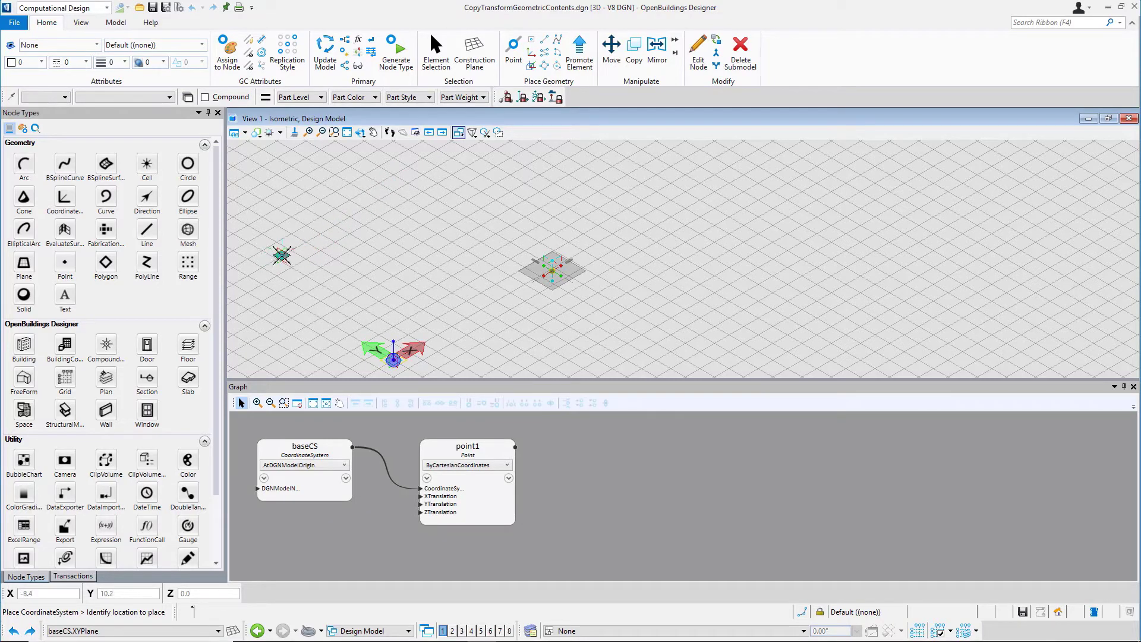
click(281, 254)
right_click(360, 226)
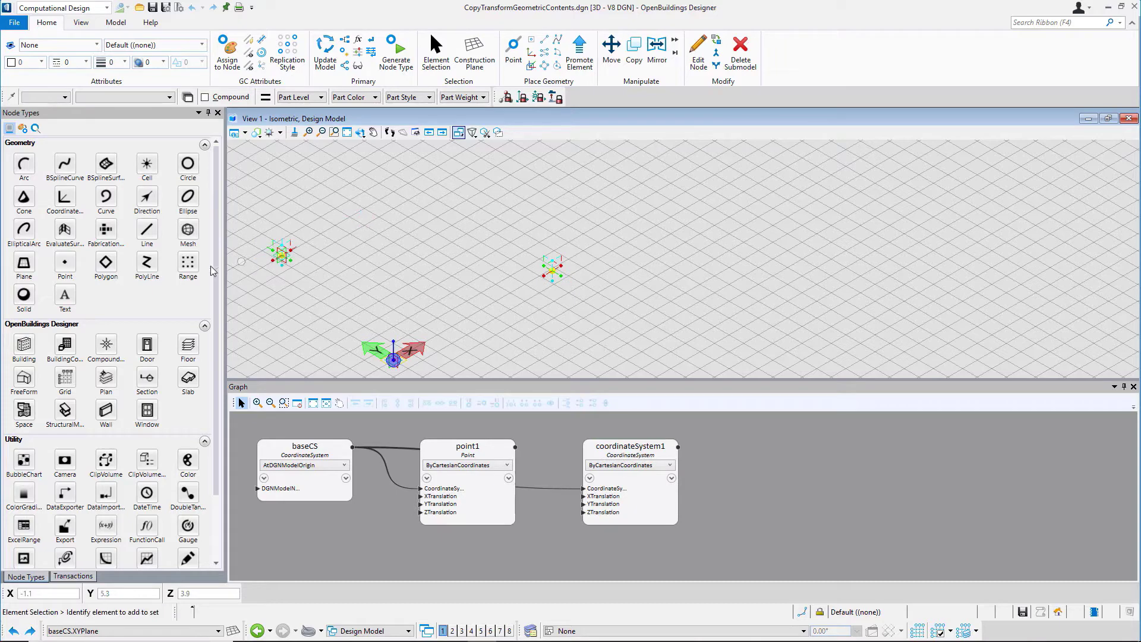
click(65, 267)
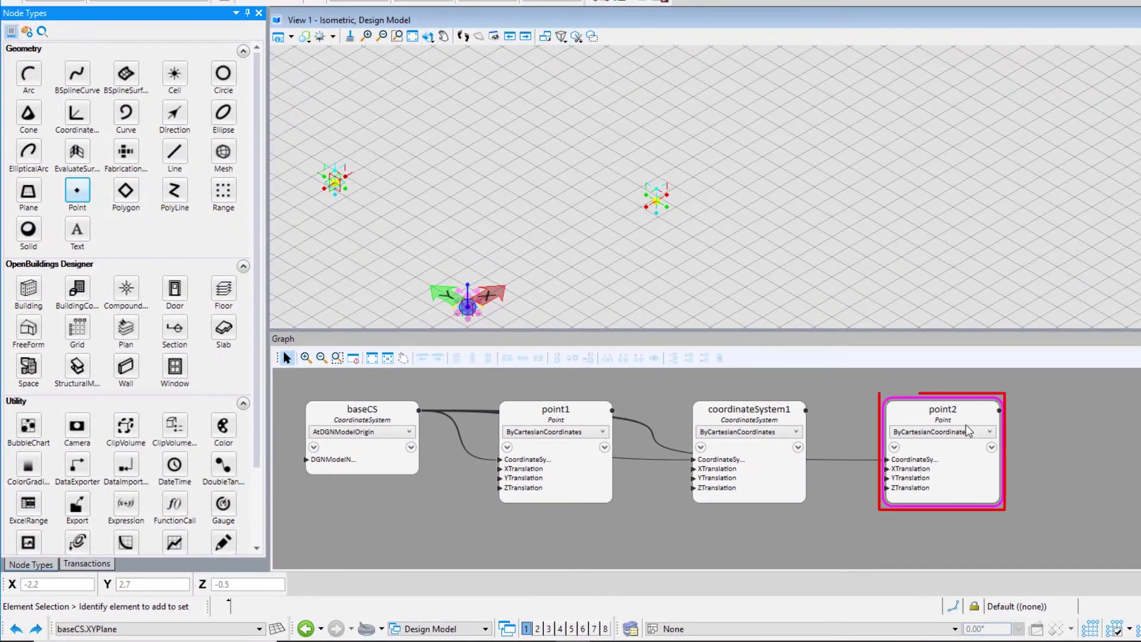
Make point2 a CopyTransformGeometricContents copy of point1, using coordinateSystem1 as CopyFrom
click(967, 430)
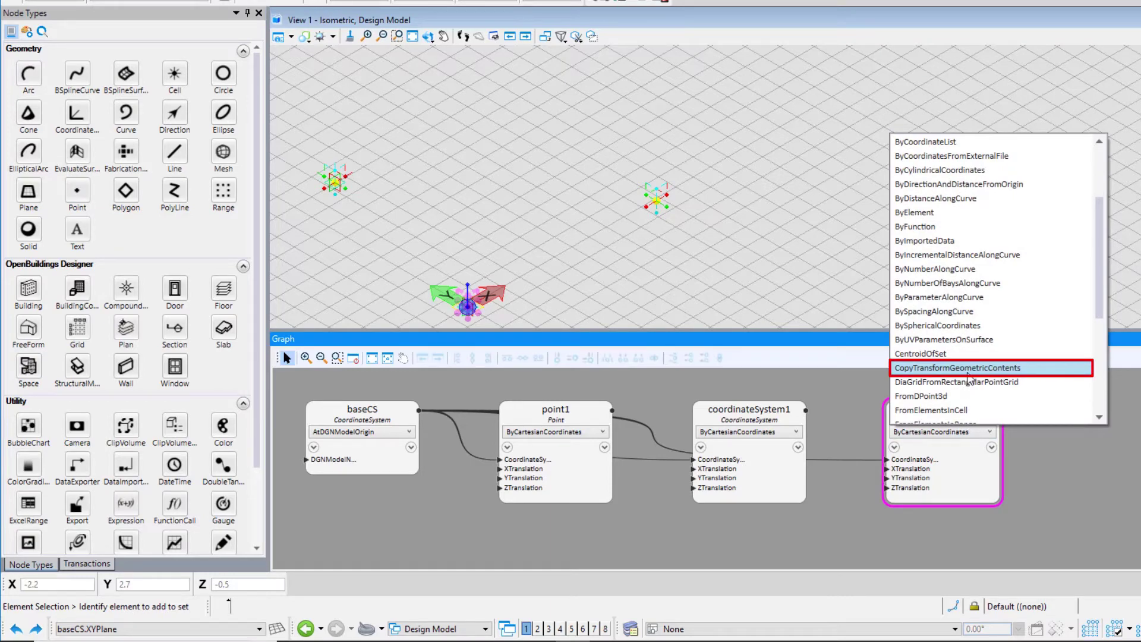
click(967, 375)
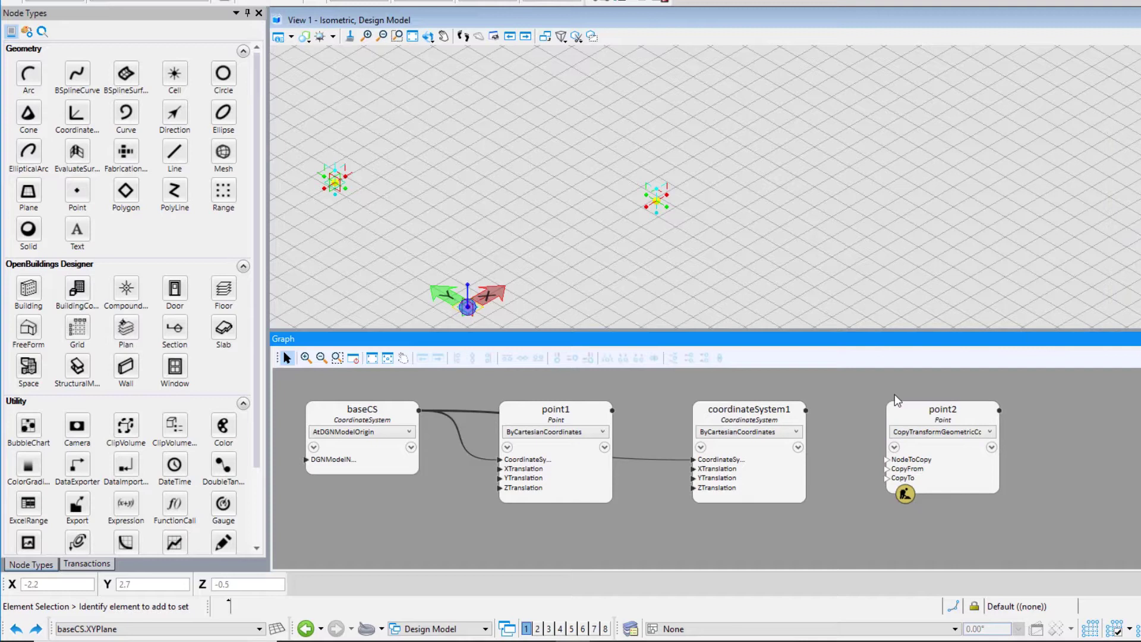
drag(603, 414, 898, 460)
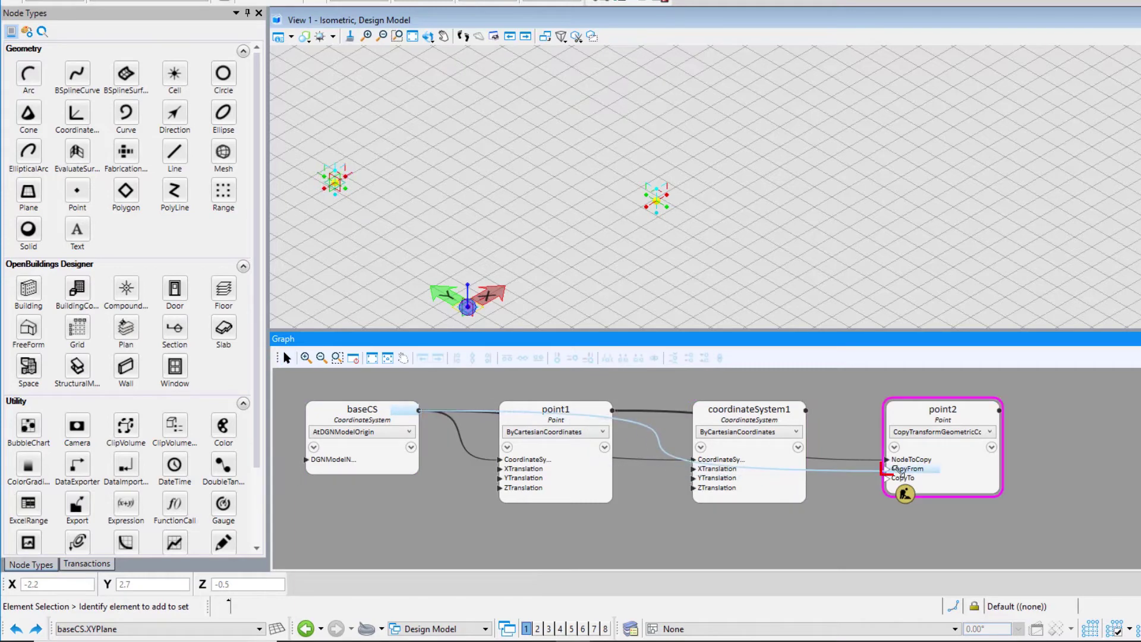
drag(888, 468, 923, 477)
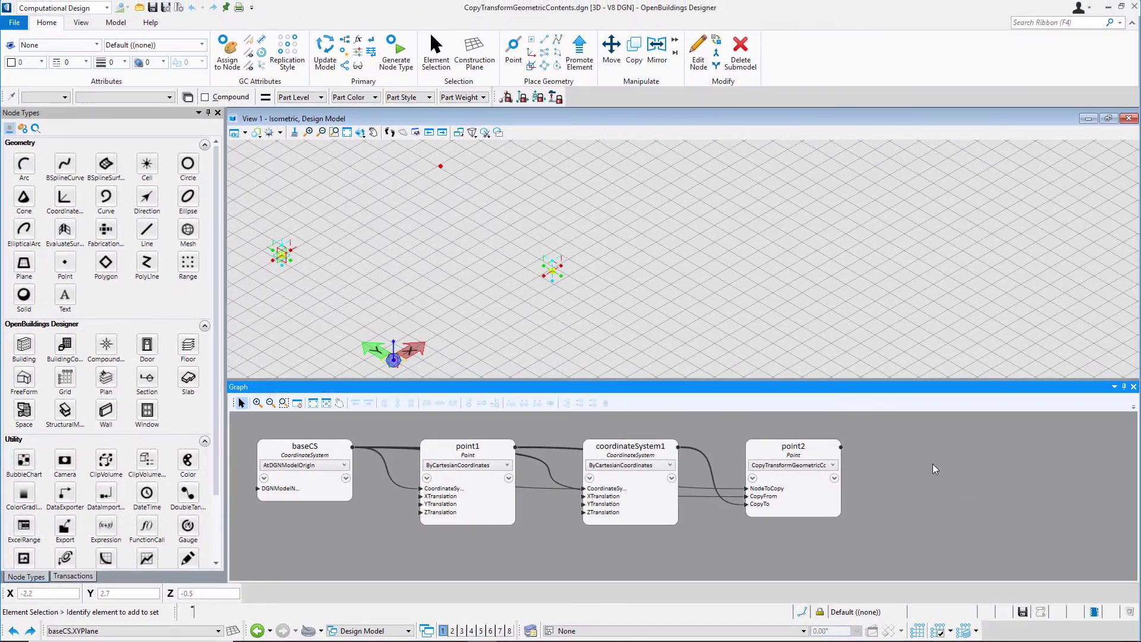
click(759, 450)
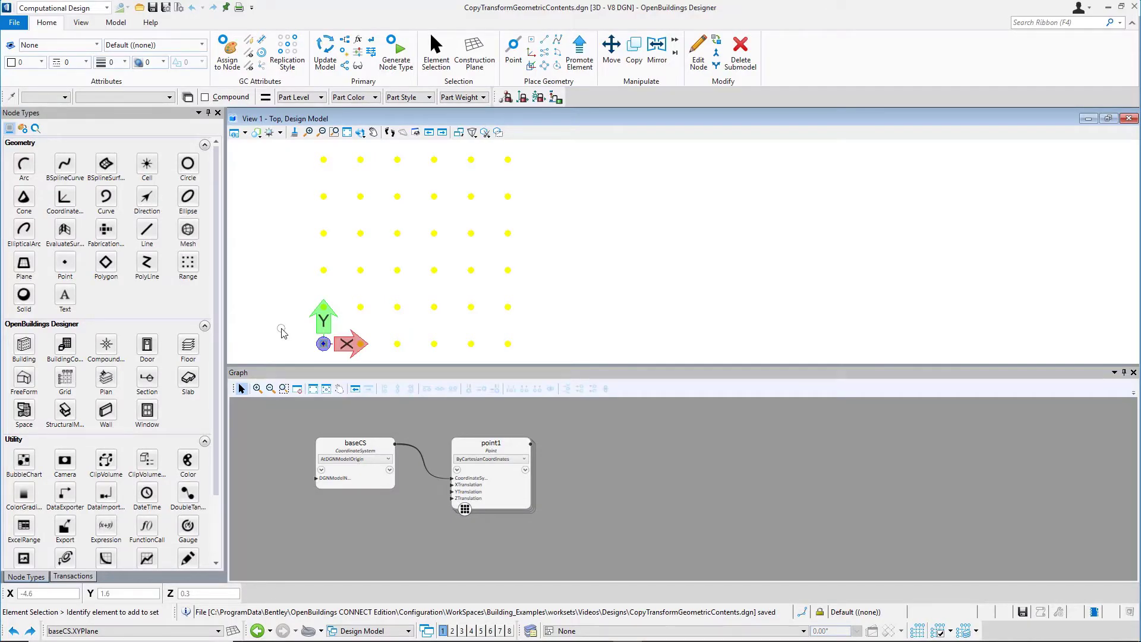
Add point2 with DiaGridFromRectangularPointGrid, feeding point1's grid into its Points input
click(66, 266)
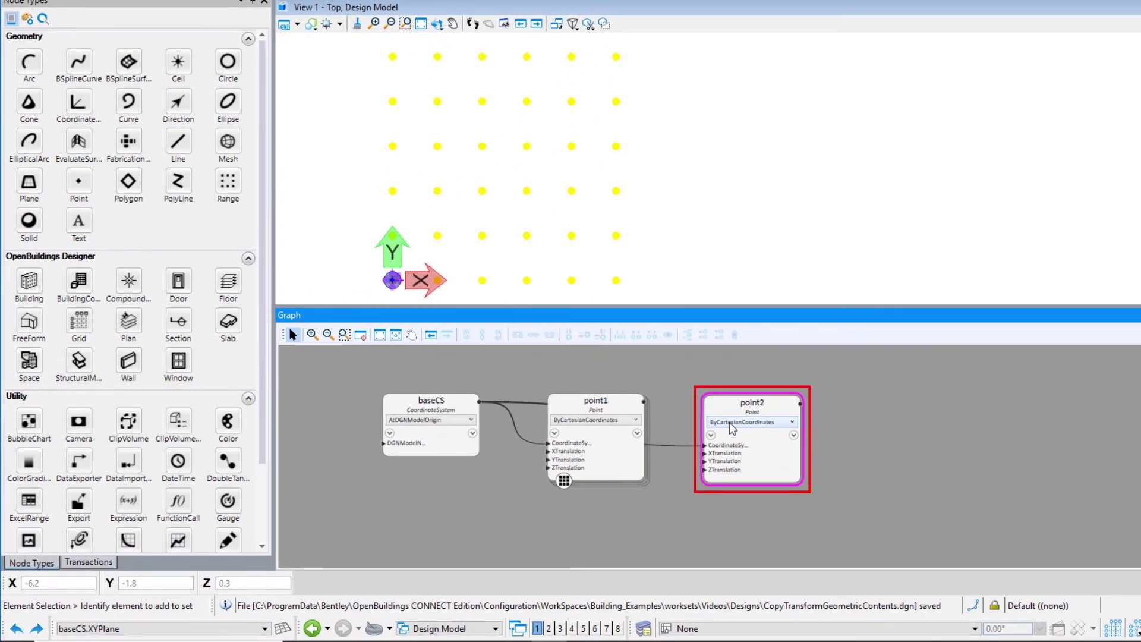
click(732, 428)
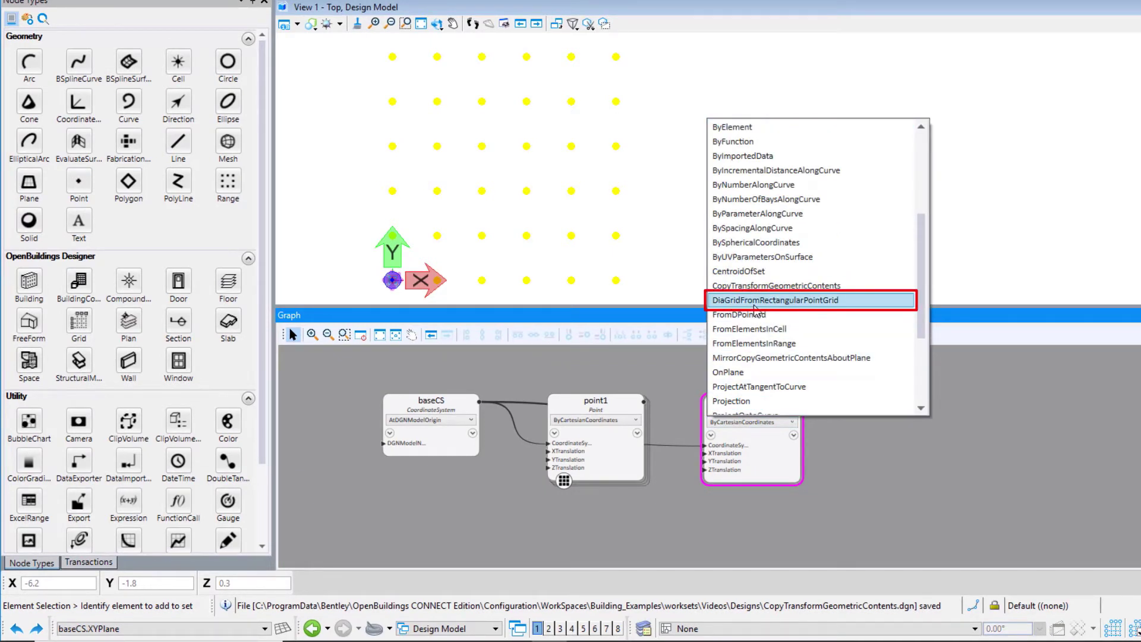
click(754, 305)
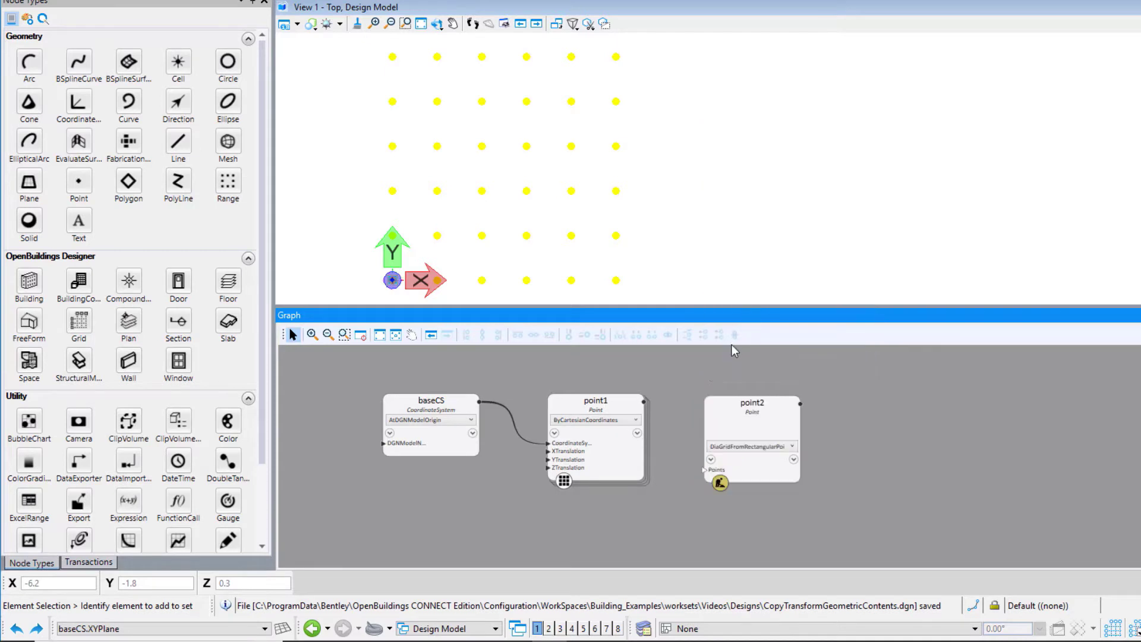
drag(629, 402, 709, 471)
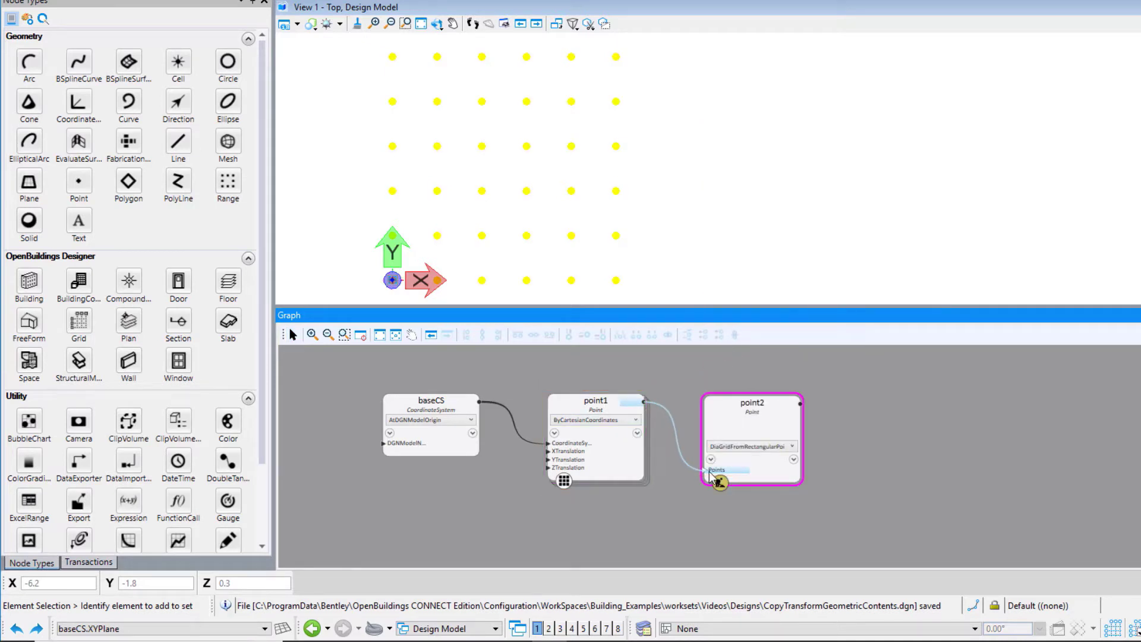
click(579, 425)
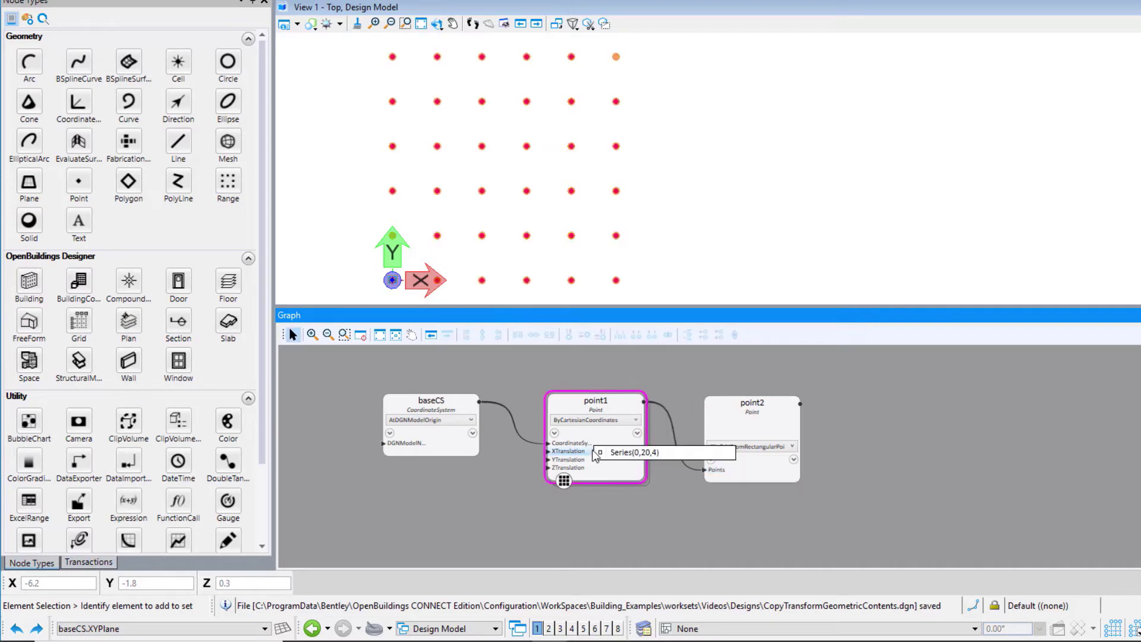
Turn off point1's Visible option, then check point2's diagrid points and deselect it
right_click(567, 408)
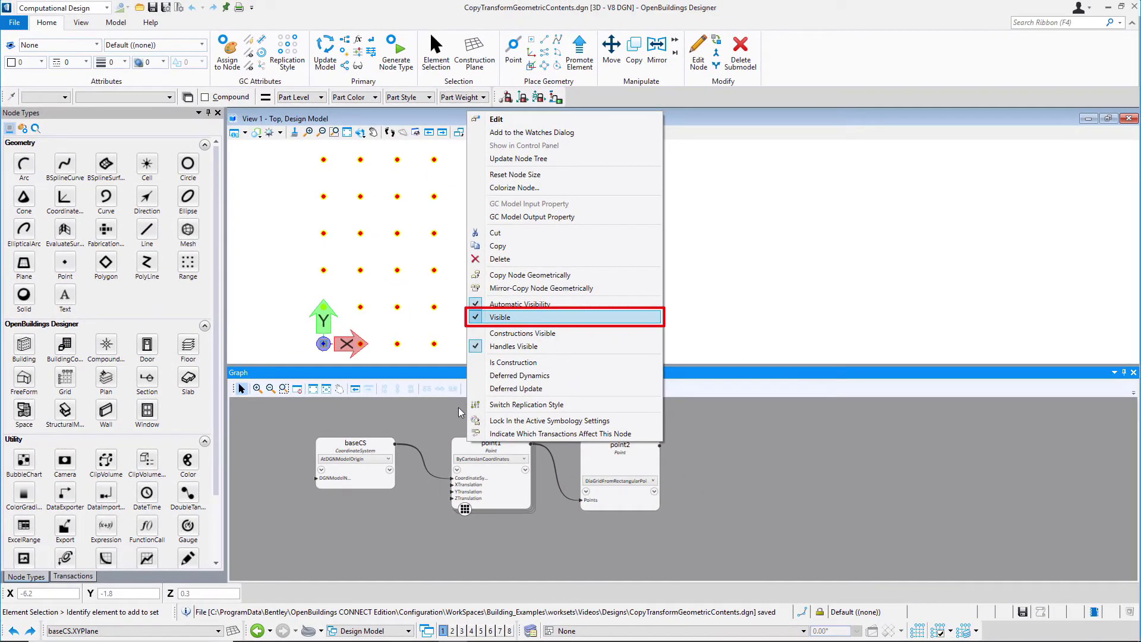
click(500, 317)
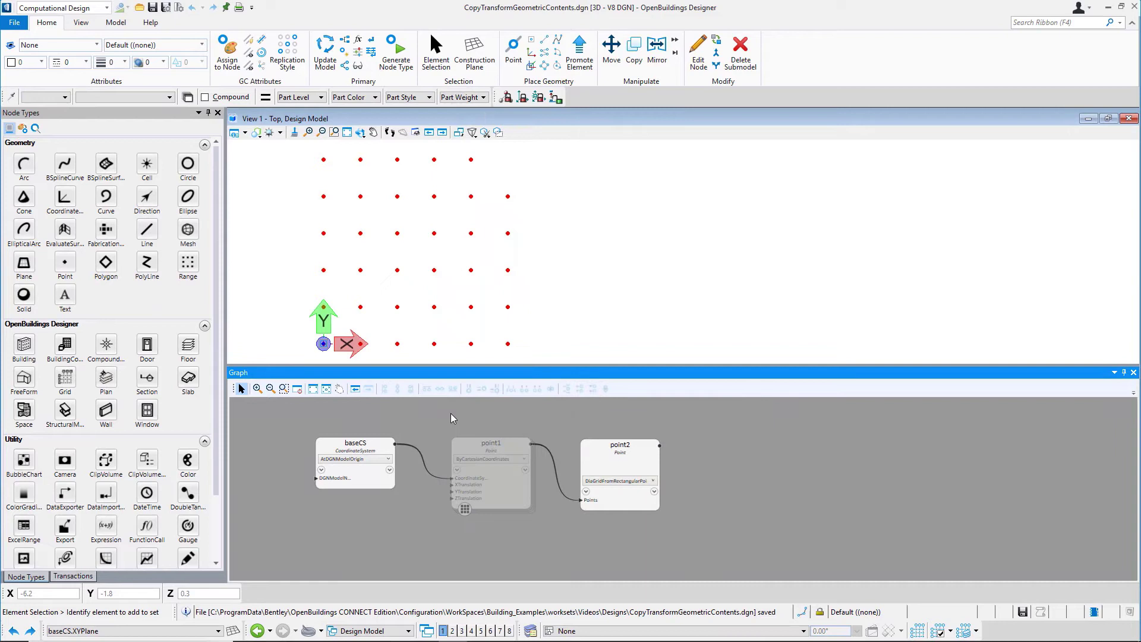
click(585, 449)
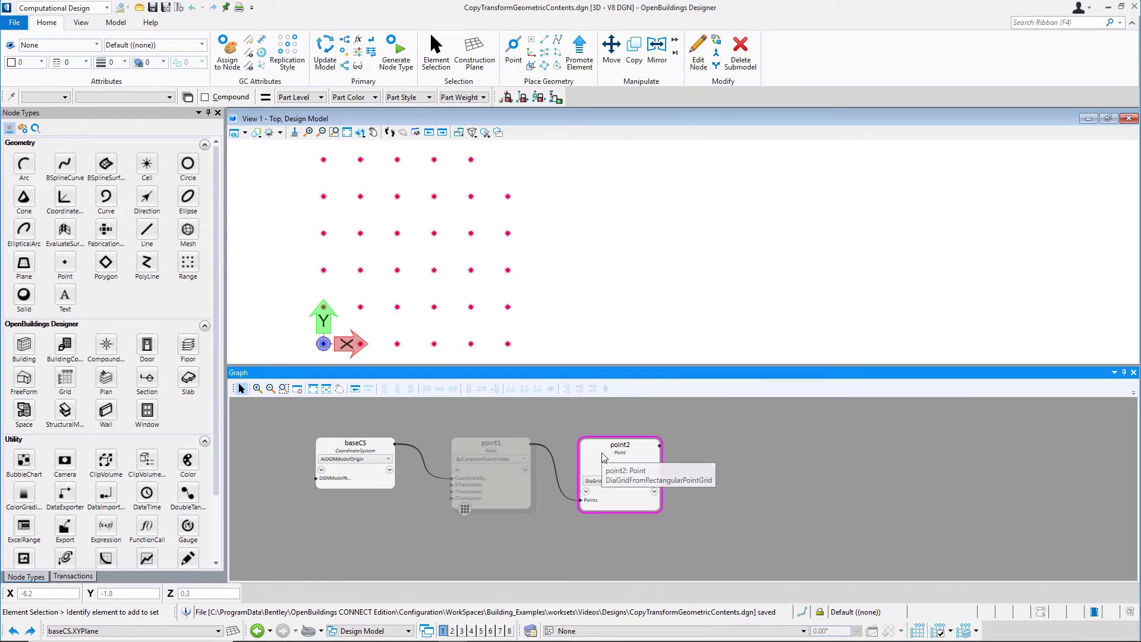
click(685, 443)
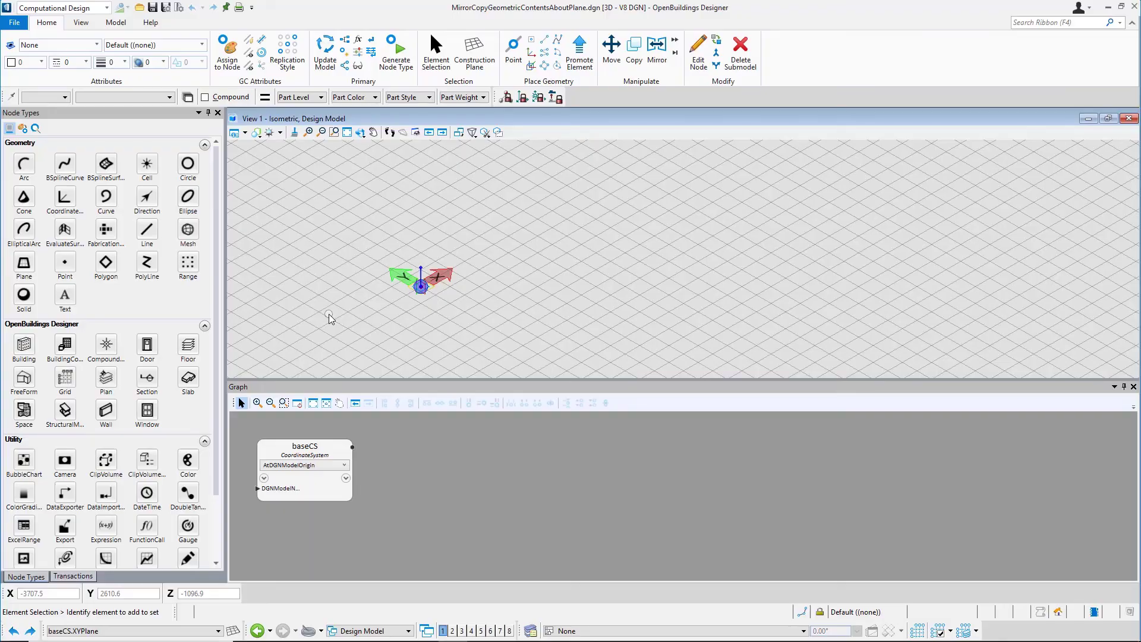
Place point1 away from the origin and add a second point node, point2
click(521, 67)
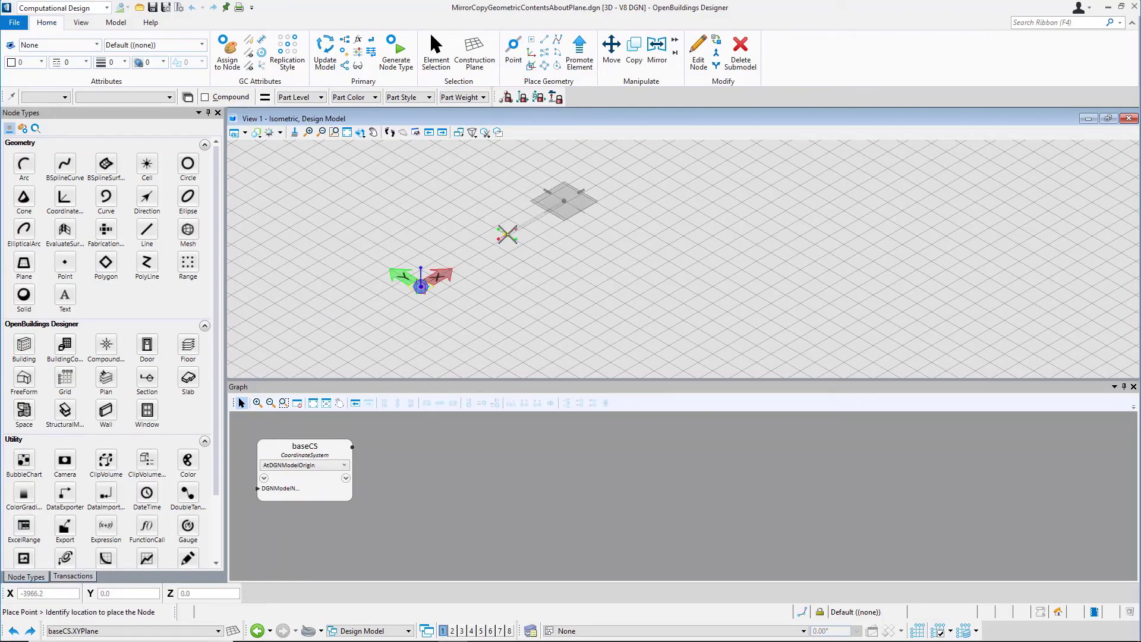
click(511, 232)
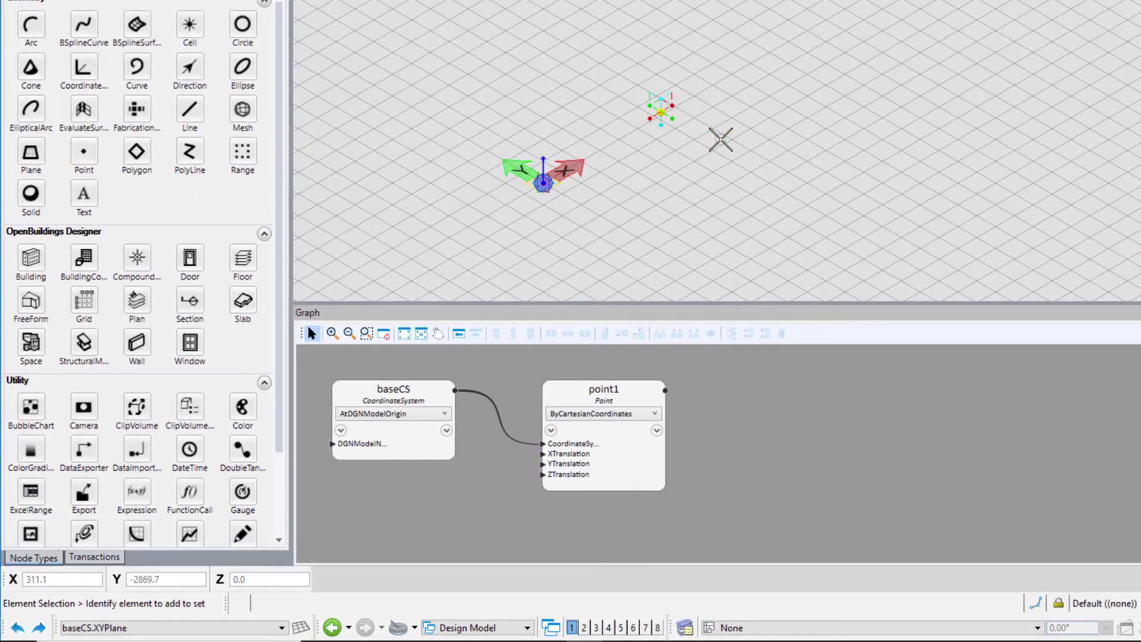
click(84, 151)
click(804, 408)
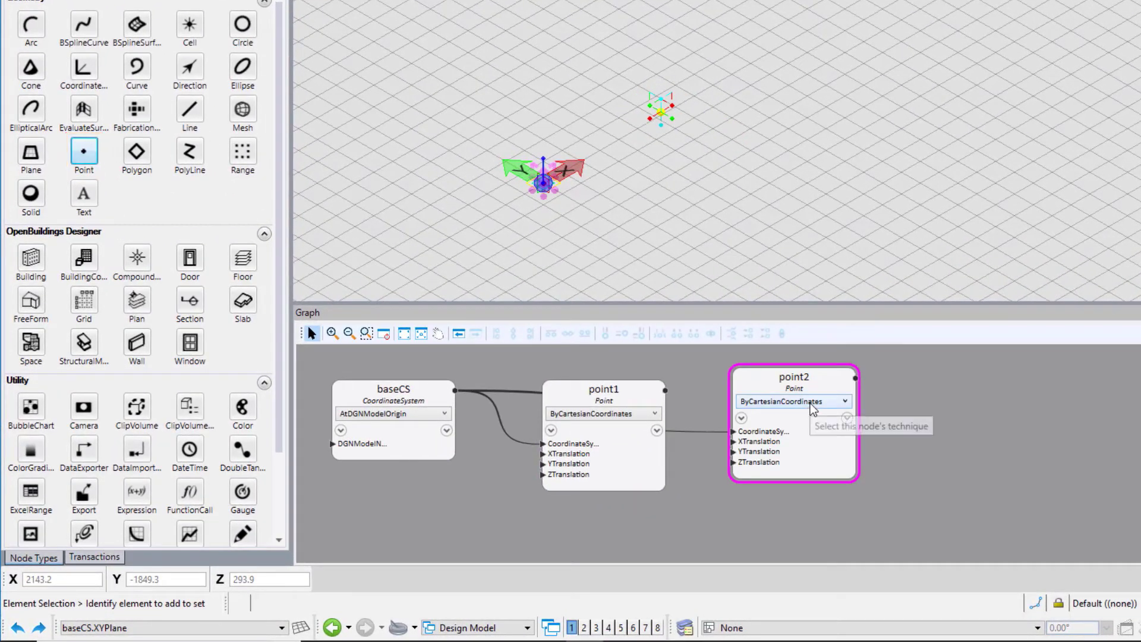
Set point2 to MirrorCopyGeometricContentsAboutPlane with point1 as NodeToMirror
click(812, 404)
scroll(810, 355, down, 2)
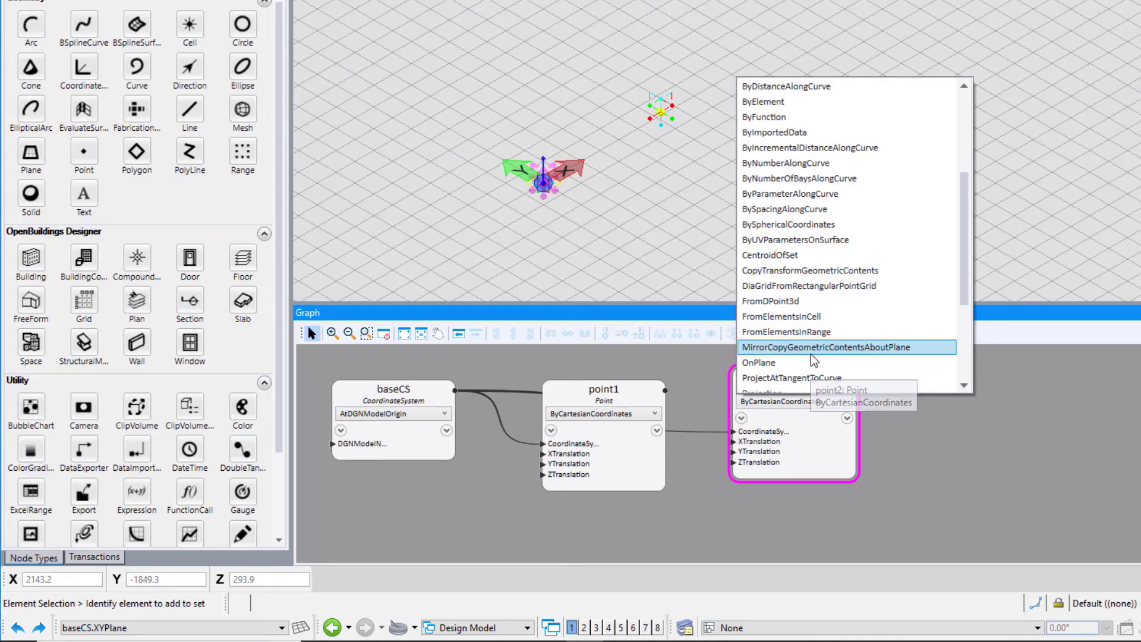
click(810, 347)
drag(665, 391, 741, 435)
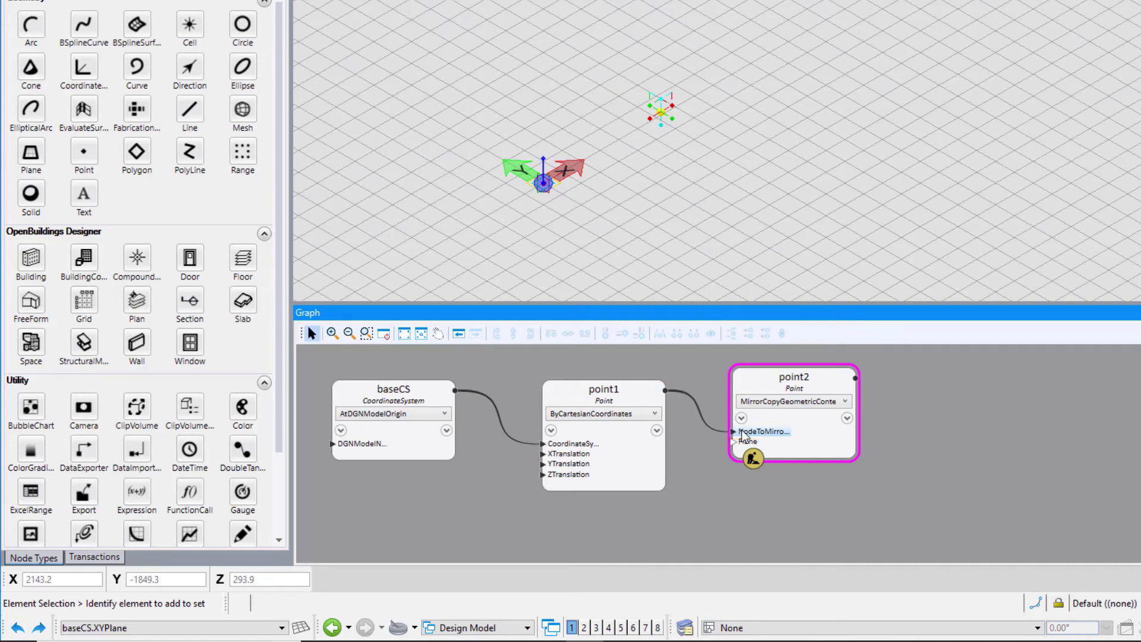
Enter baseCS.YZPlane as point2's mirror Plane
click(760, 442)
text(ba)
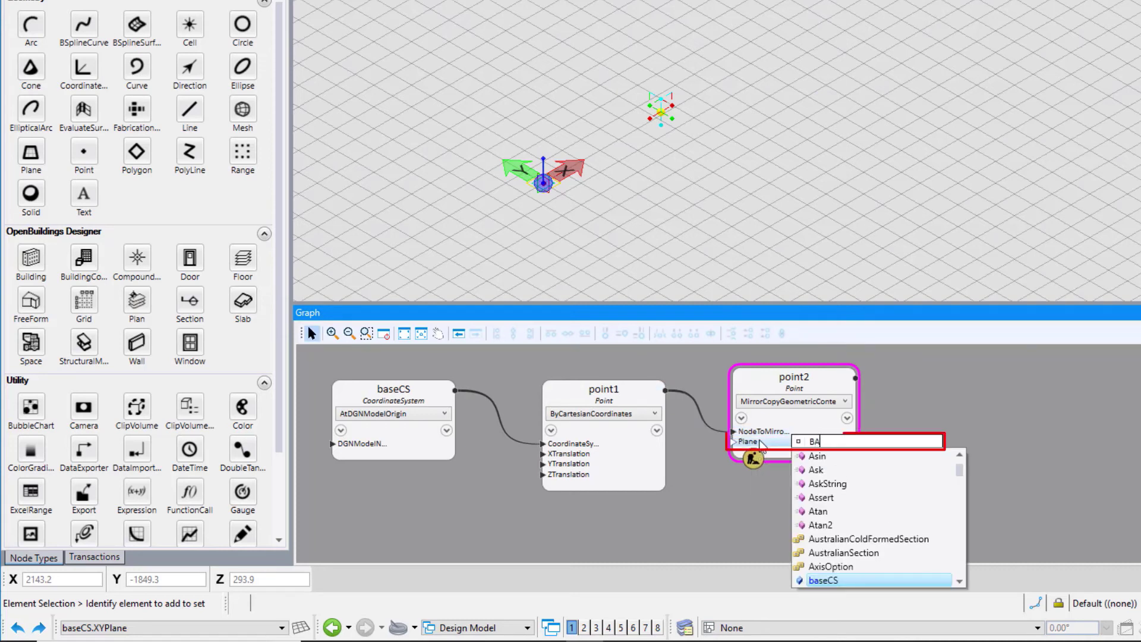
key(Return)
text(.YZ)
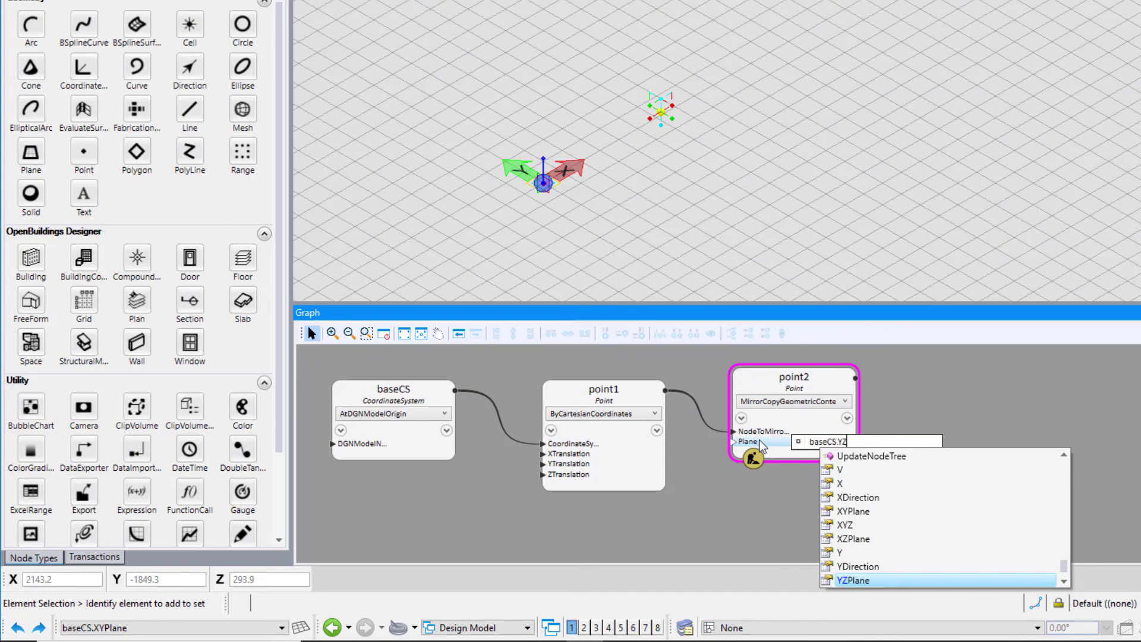
key(Return)
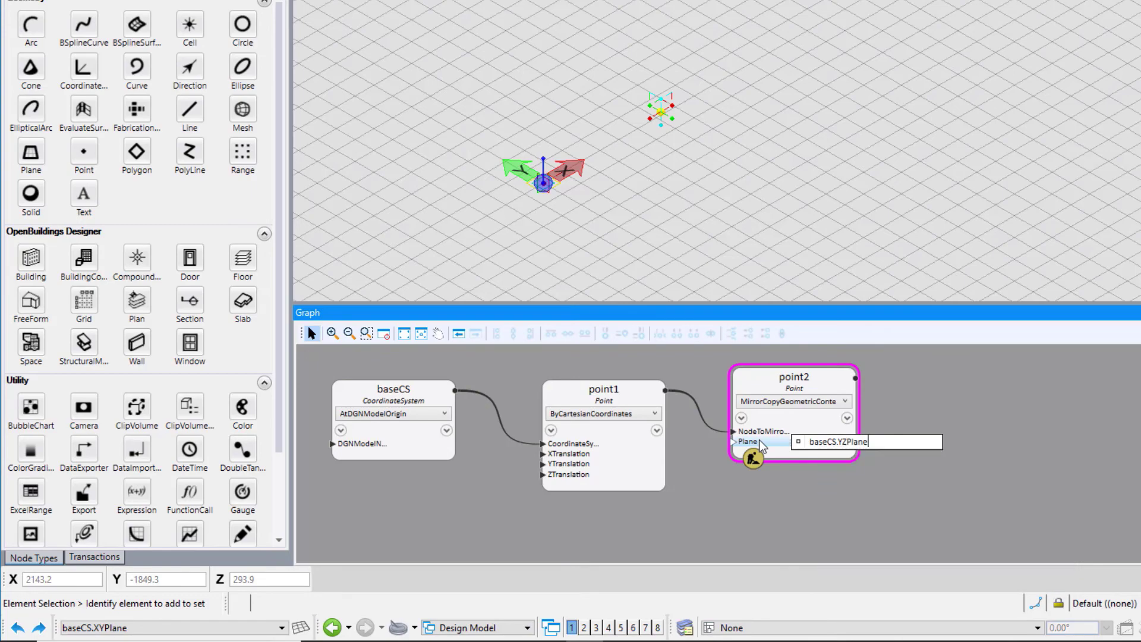
key(Return)
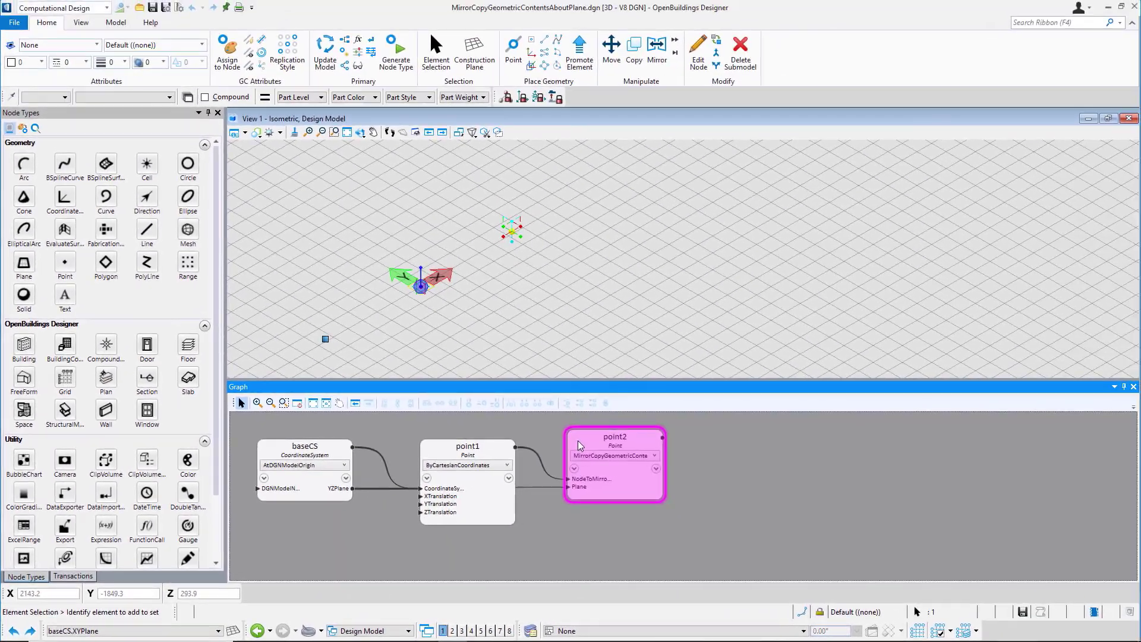